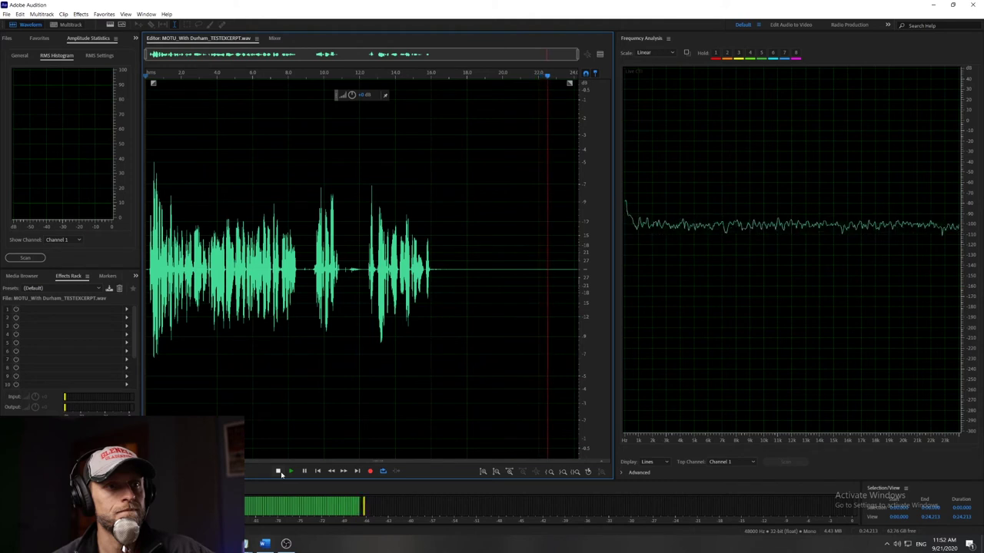
# Stop playback, select the silent tail of the recording from about 17 s to 24 s, and scan its frequency spectrum
pyautogui.click(278, 471)
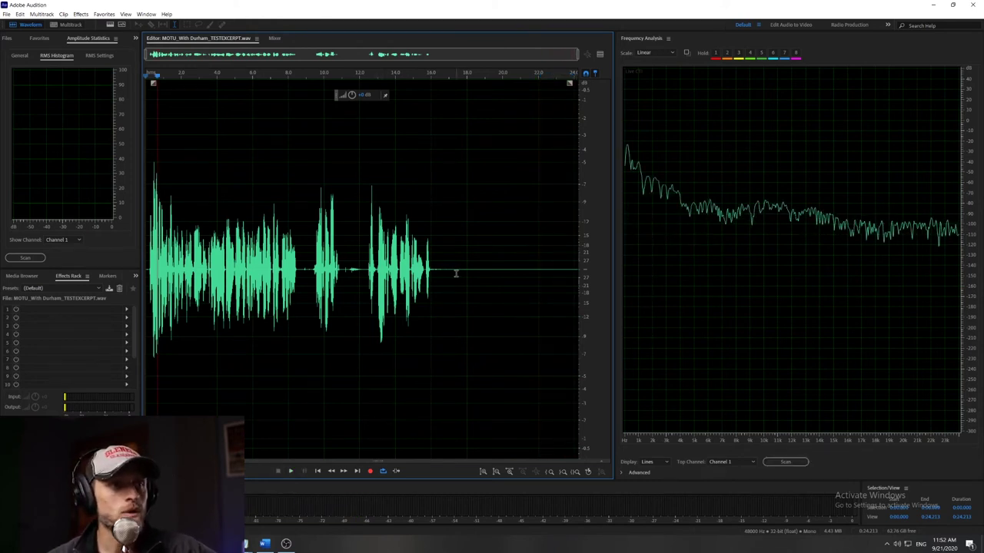
pyautogui.moveTo(451, 282); pyautogui.dragTo(573, 290)
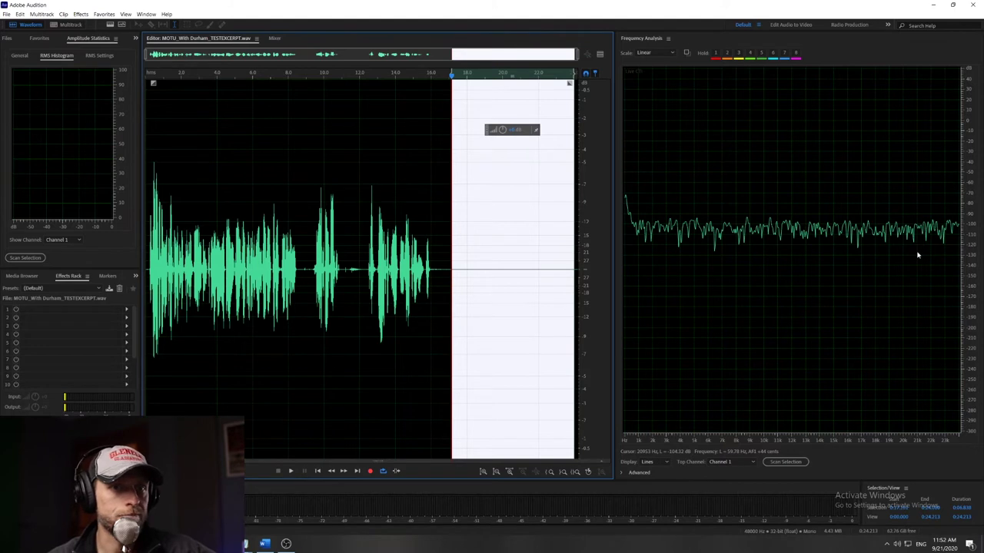
pyautogui.click(791, 463)
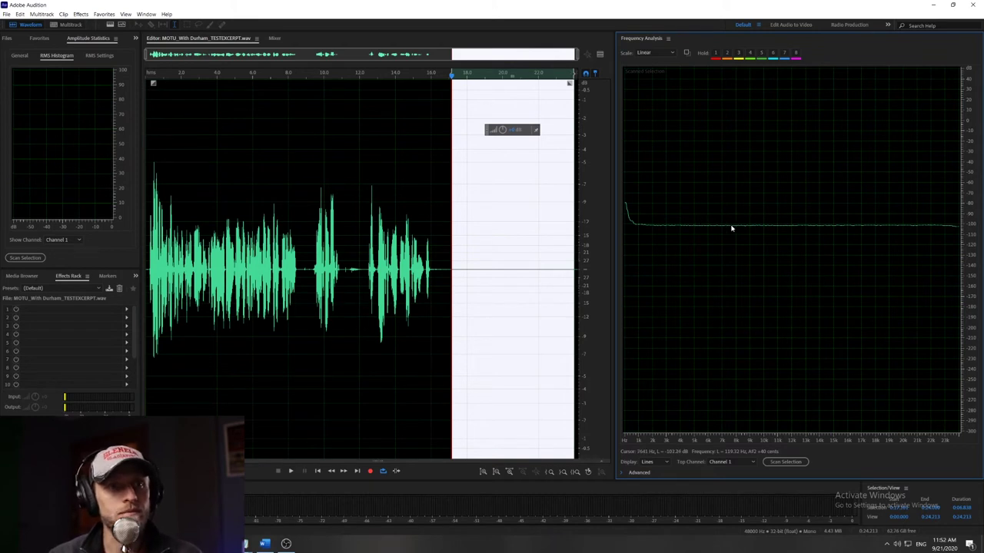
# Magnify the decibel scale of the frequency graph around -100 dB and examine the noise floor of the scanned silence
pyautogui.rightClick(971, 231)
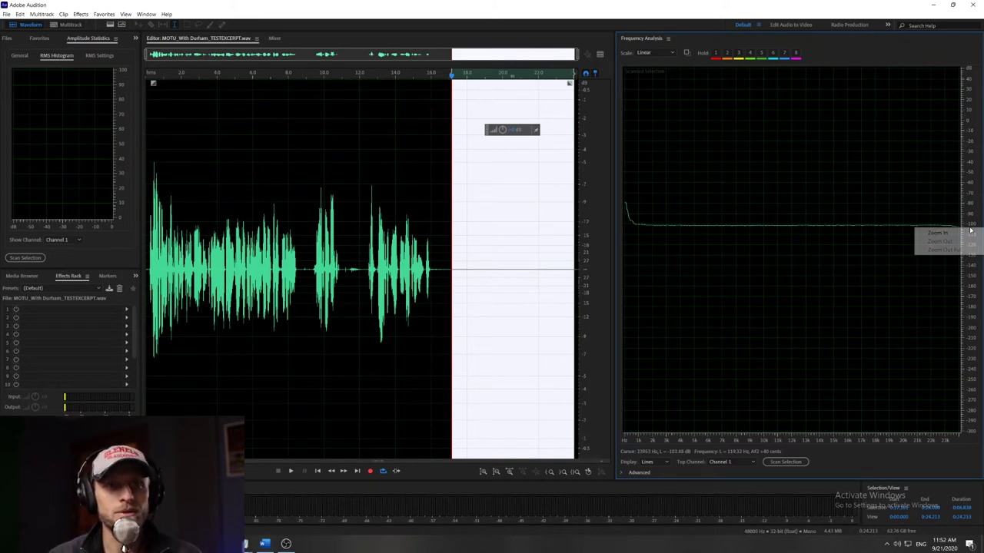
pyautogui.click(965, 233)
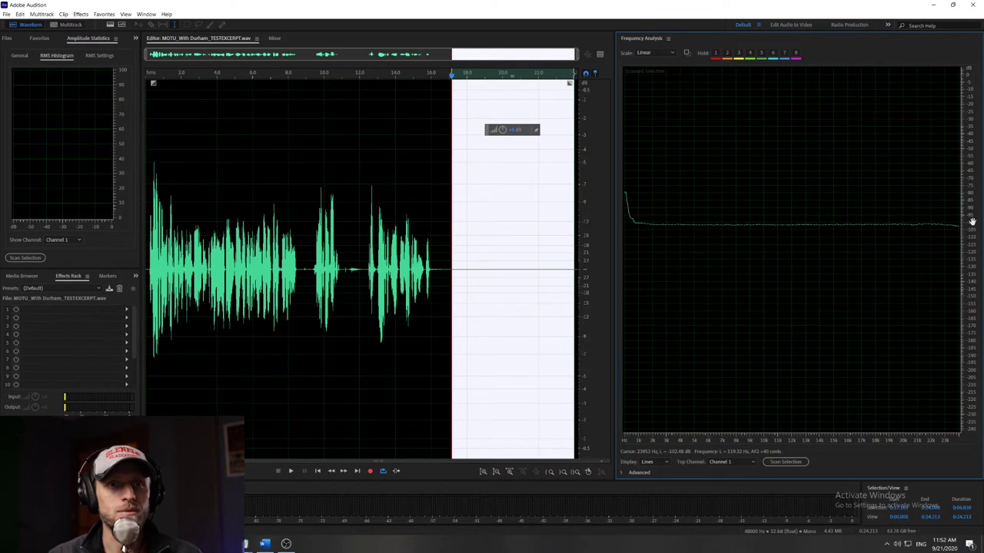
pyautogui.rightClick(974, 231)
pyautogui.click(973, 229)
pyautogui.rightClick(971, 230)
pyautogui.click(971, 231)
pyautogui.rightClick(970, 232)
pyautogui.click(970, 239)
pyautogui.rightClick(969, 236)
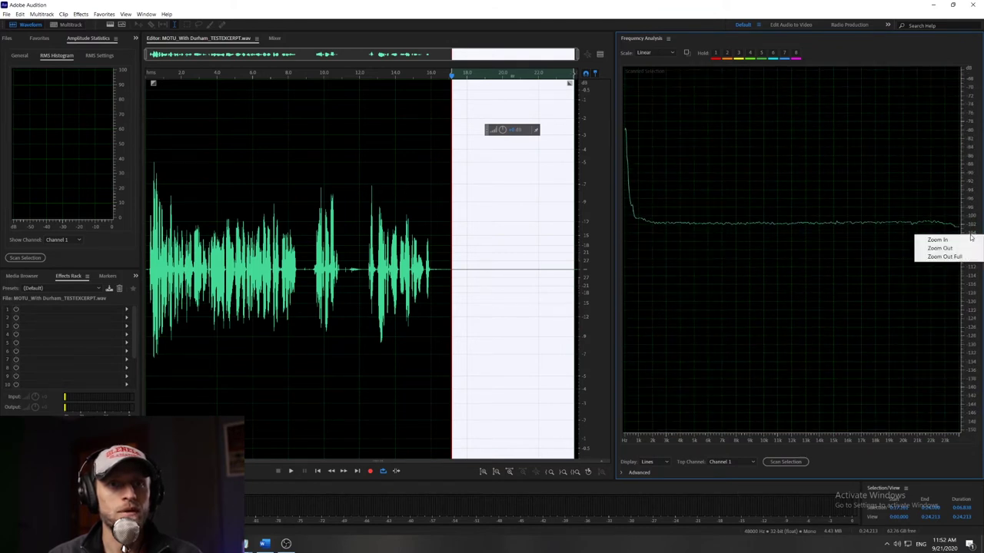
pyautogui.click(968, 240)
pyautogui.rightClick(970, 225)
pyautogui.click(936, 228)
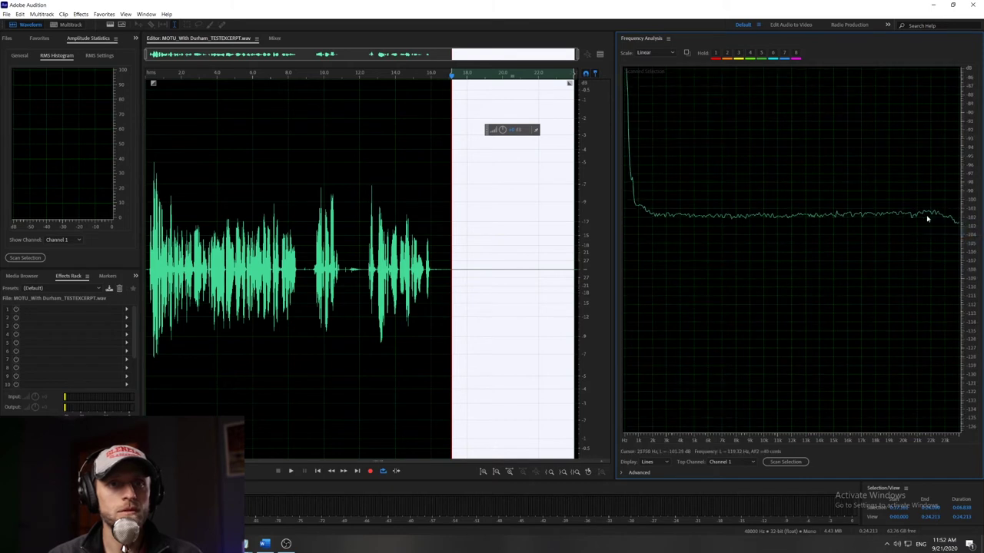
pyautogui.moveTo(958, 228); pyautogui.dragTo(971, 250)
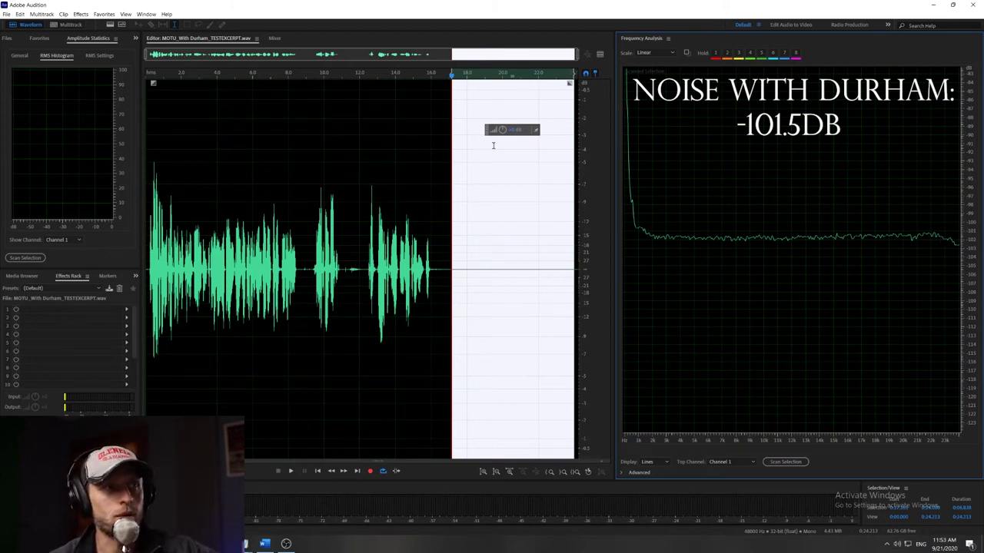
# Switch the editor to MOTU_Without Durham_TESTEXCERPT.wav and play it from the start
pyautogui.click(258, 39)
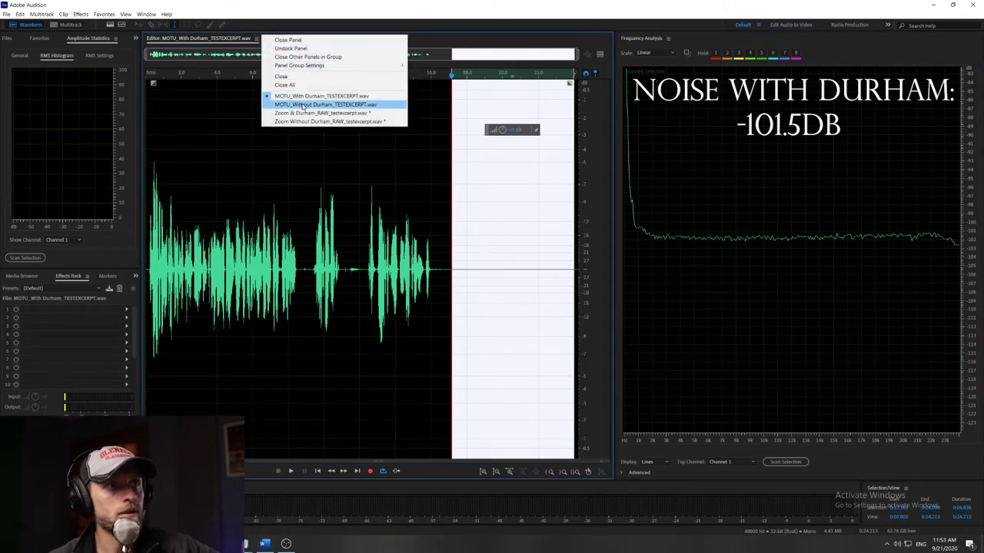
pyautogui.click(337, 107)
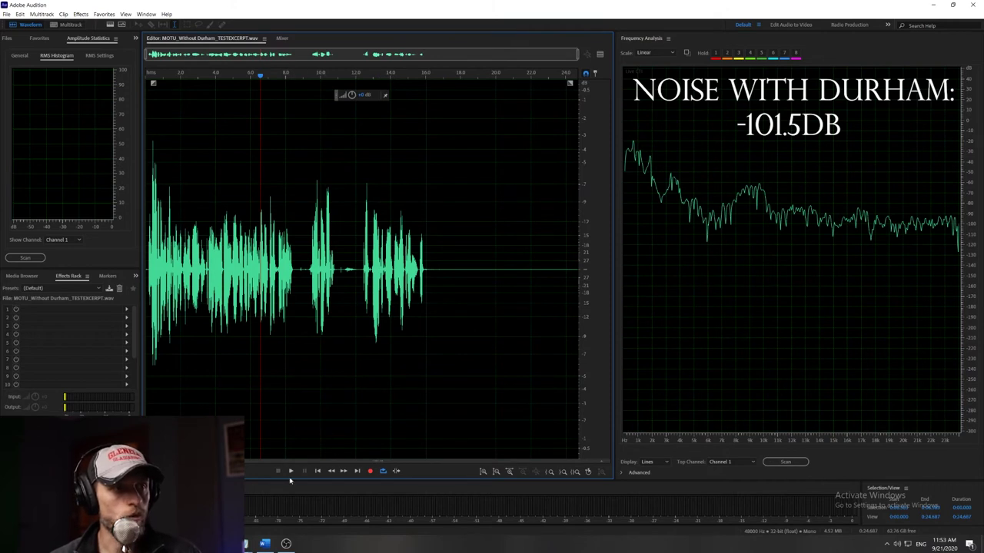
pyautogui.click(317, 472)
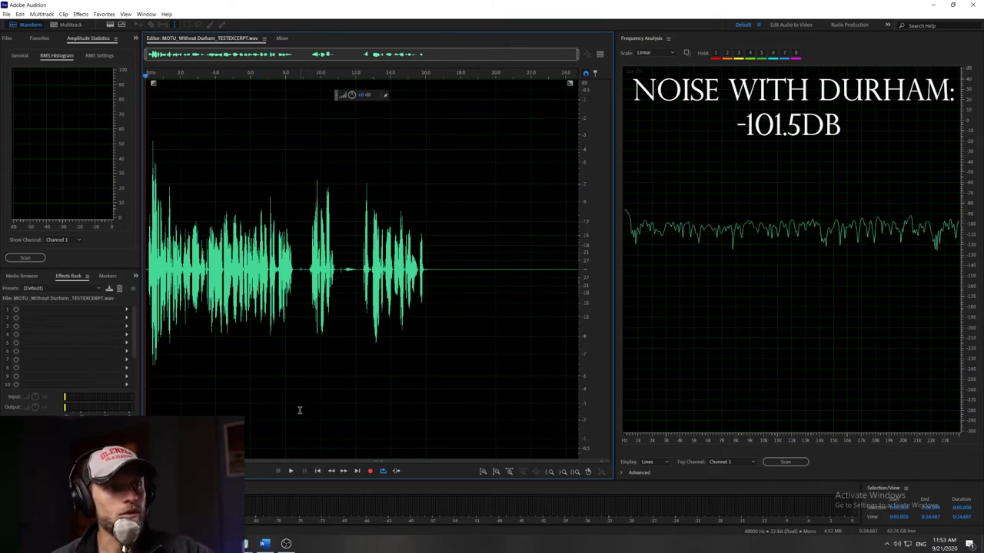
pyautogui.click(291, 472)
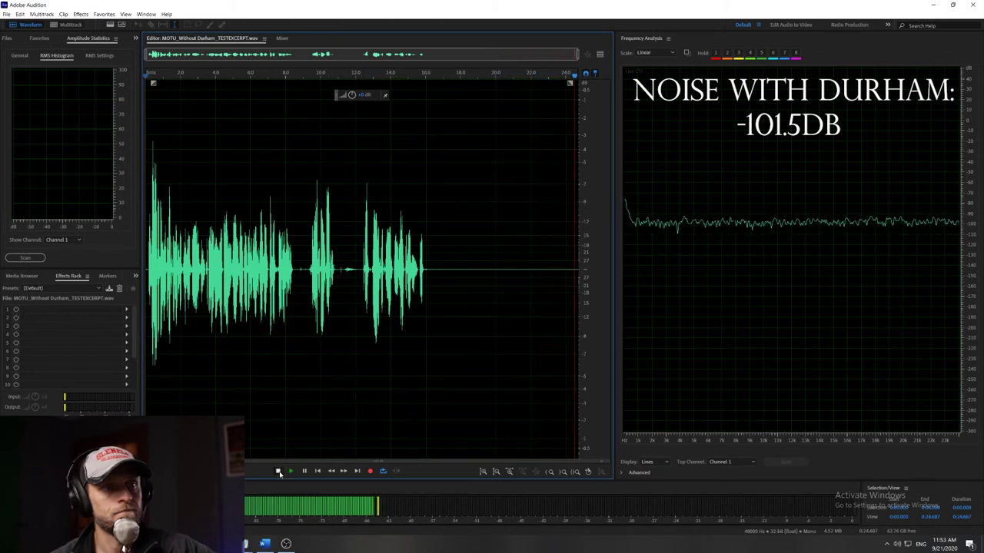
# Scan the silent tail from about 17 s to 24.4 s and magnify the decibel scale around -100 dB to examine its noise floor
pyautogui.moveTo(441, 277); pyautogui.dragTo(574, 294)
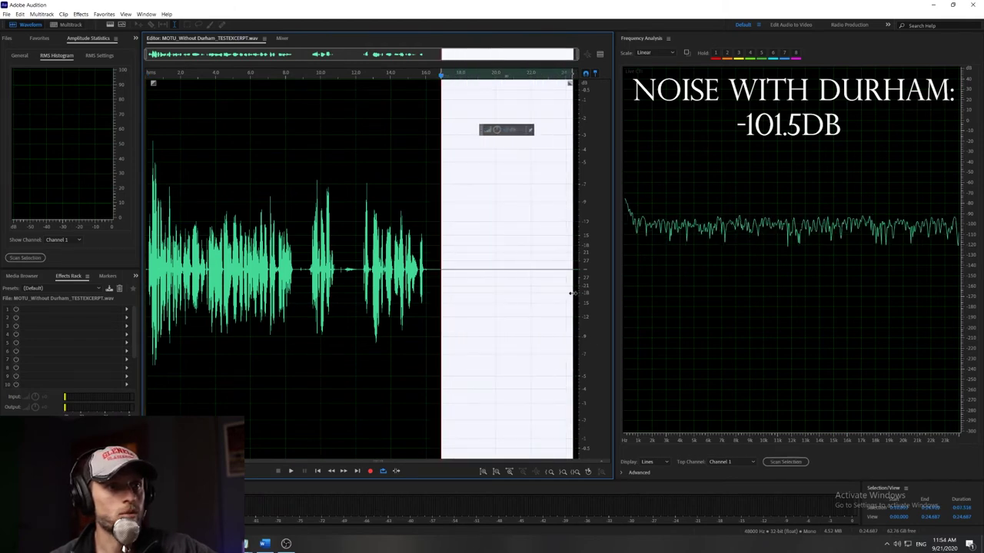
pyautogui.click(776, 462)
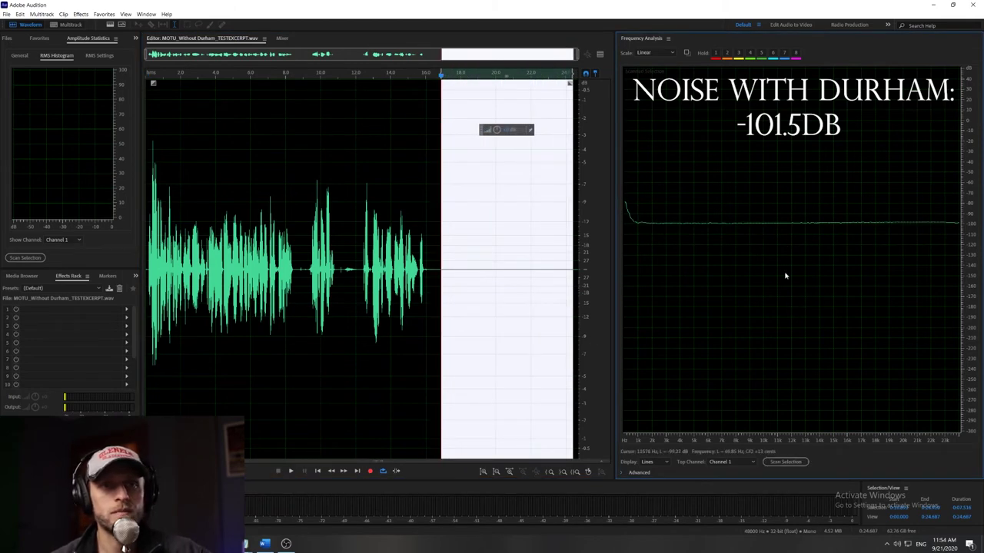
pyautogui.rightClick(973, 220)
pyautogui.click(970, 224)
pyautogui.rightClick(972, 226)
pyautogui.click(971, 232)
pyautogui.rightClick(970, 230)
pyautogui.click(970, 231)
pyautogui.rightClick(969, 231)
pyautogui.click(970, 234)
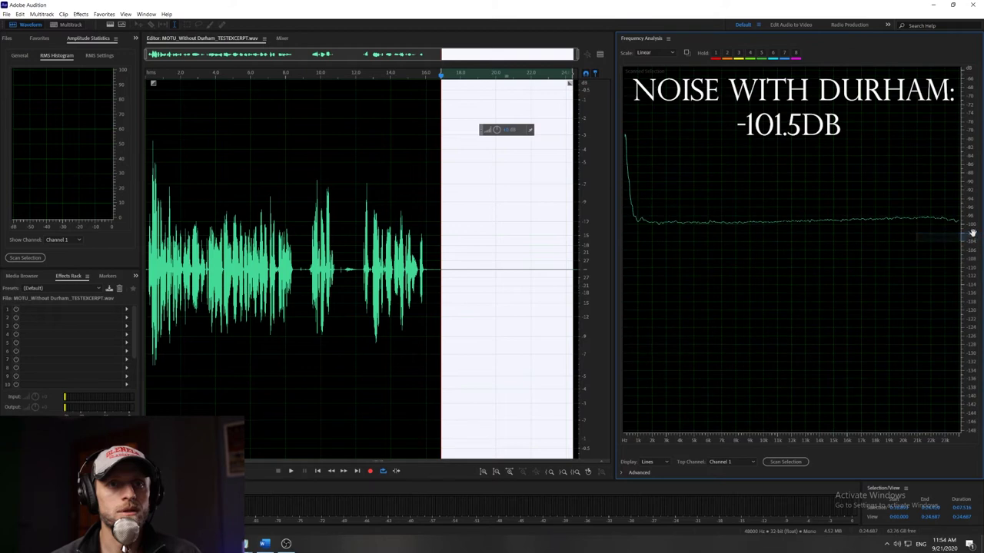
pyautogui.rightClick(970, 231)
pyautogui.click(970, 235)
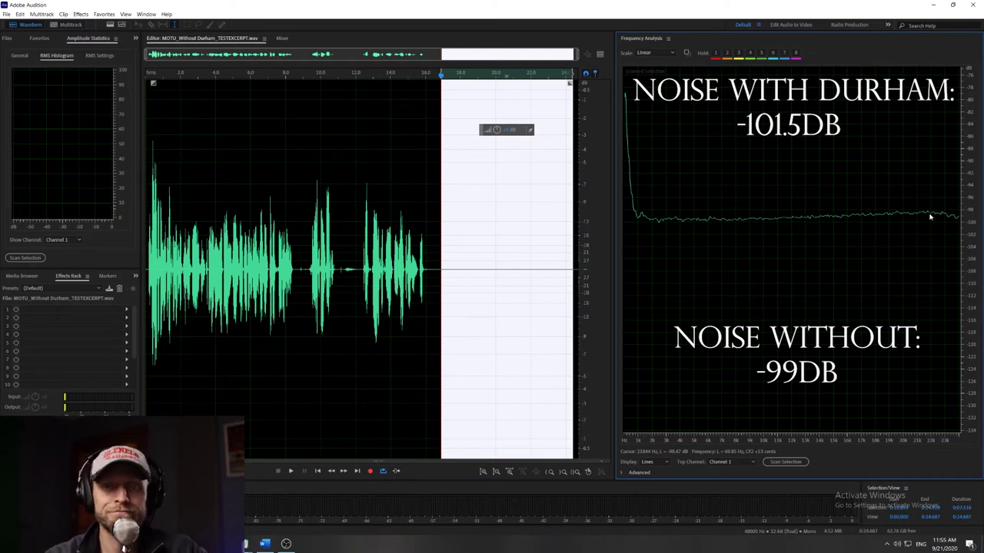
# Clear the selection, switch to Zoom & Durham_RAW_testexcerpt.wav, and listen to it from the start
pyautogui.click(495, 306)
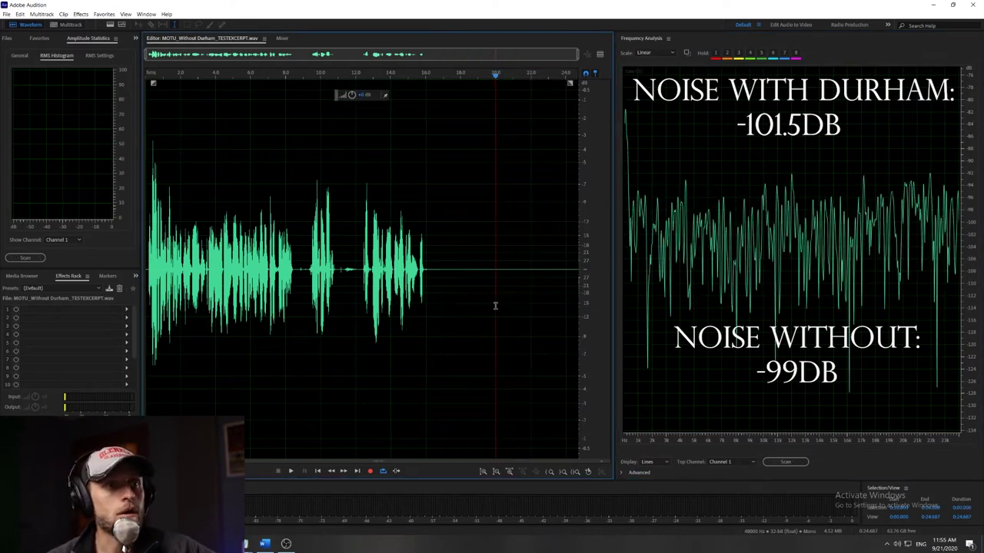
pyautogui.click(264, 39)
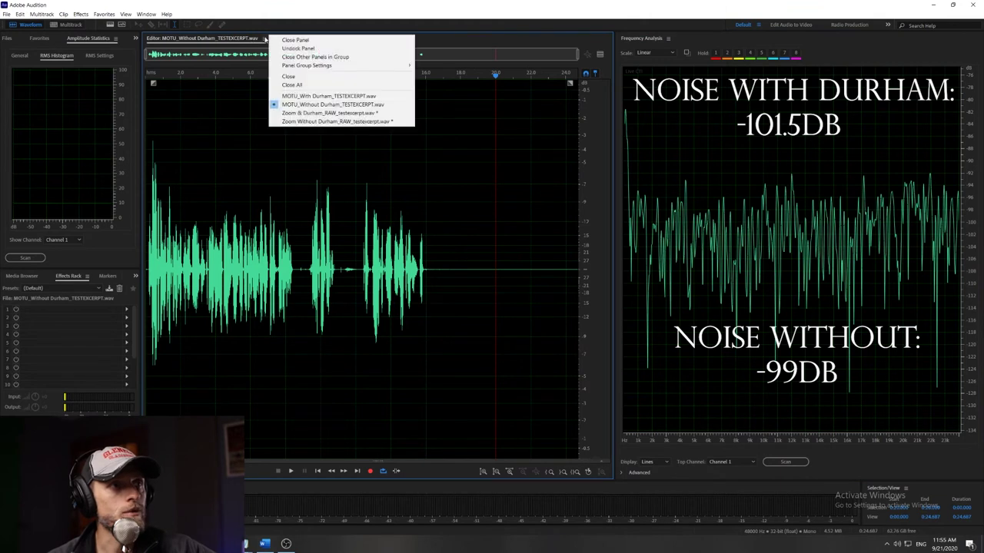
pyautogui.click(311, 113)
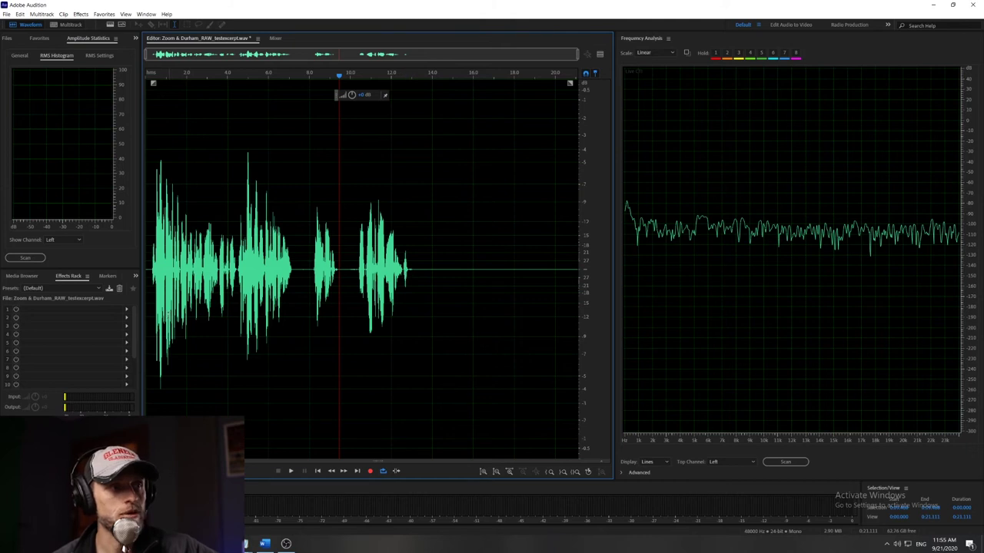
pyautogui.click(147, 311)
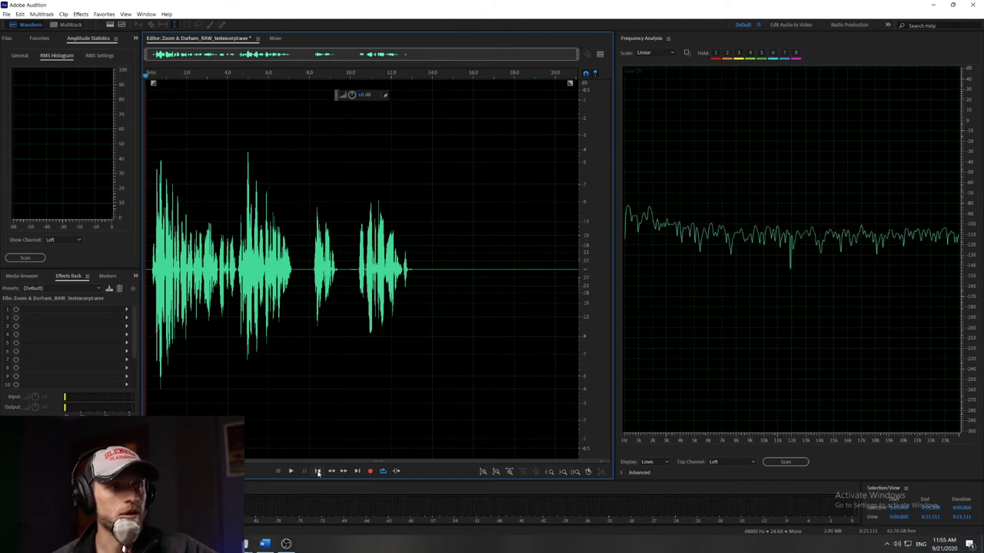
pyautogui.click(291, 471)
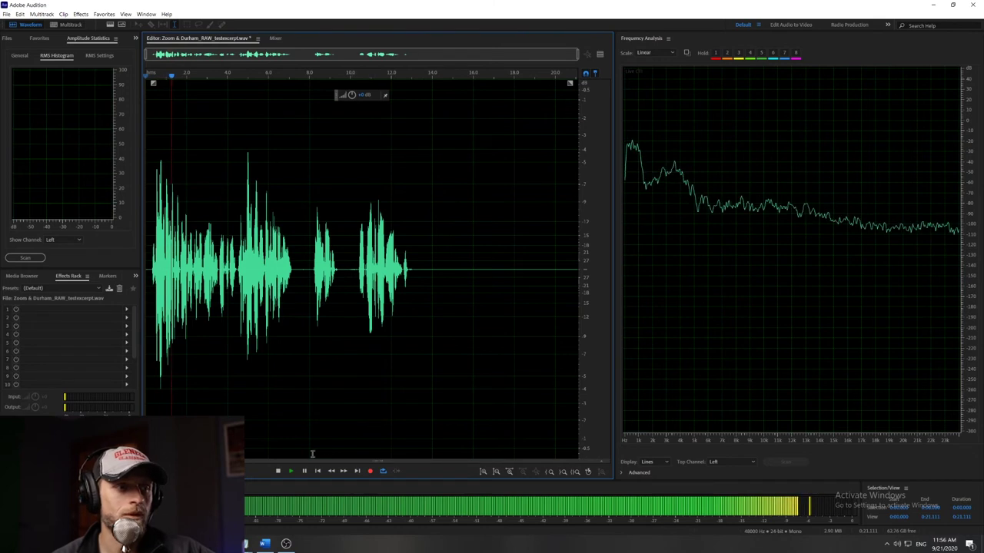
pyautogui.click(278, 471)
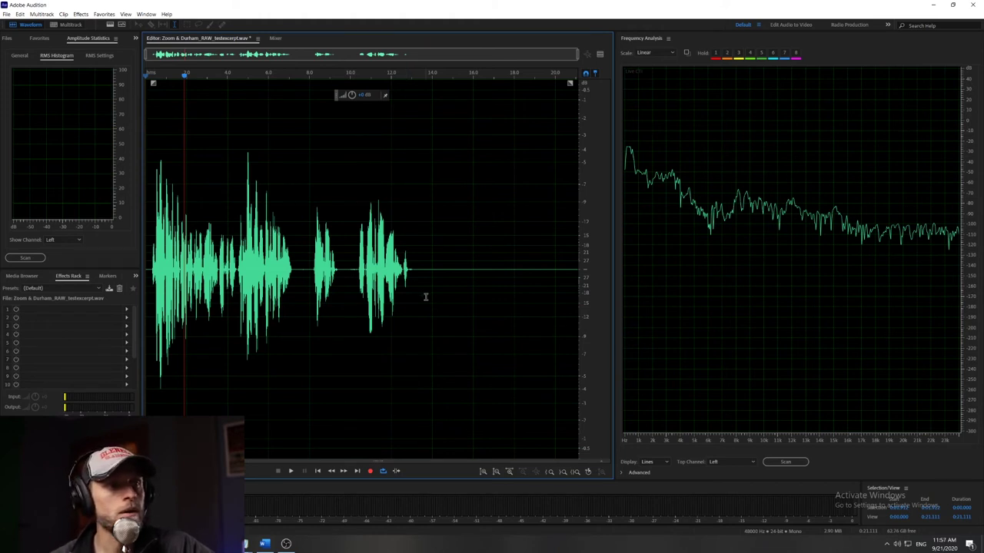
# Scan the silence from about 13.4 s to the end and magnify the decibel scale around -104 dB to examine its noise floor
pyautogui.moveTo(420, 283); pyautogui.dragTo(584, 306)
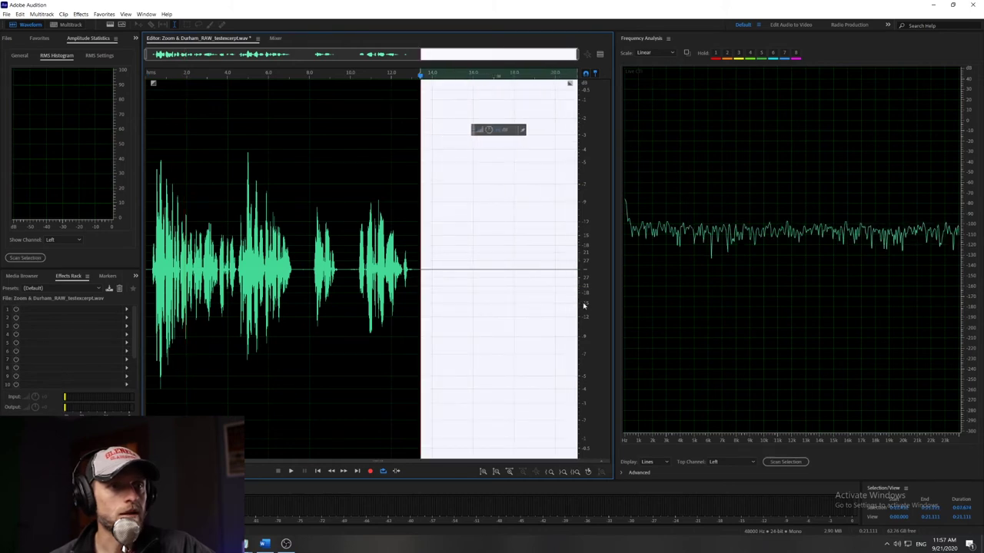
pyautogui.click(784, 462)
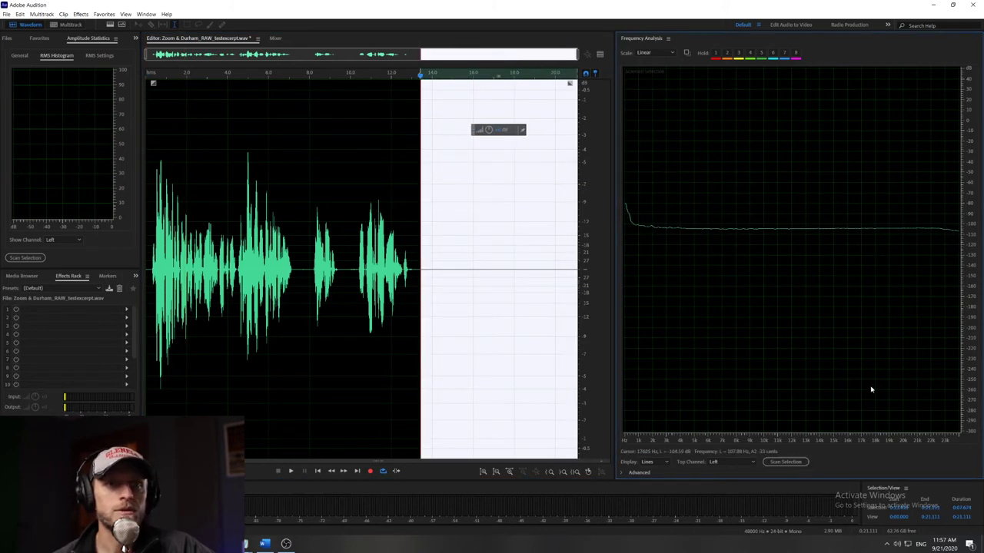
pyautogui.rightClick(966, 229)
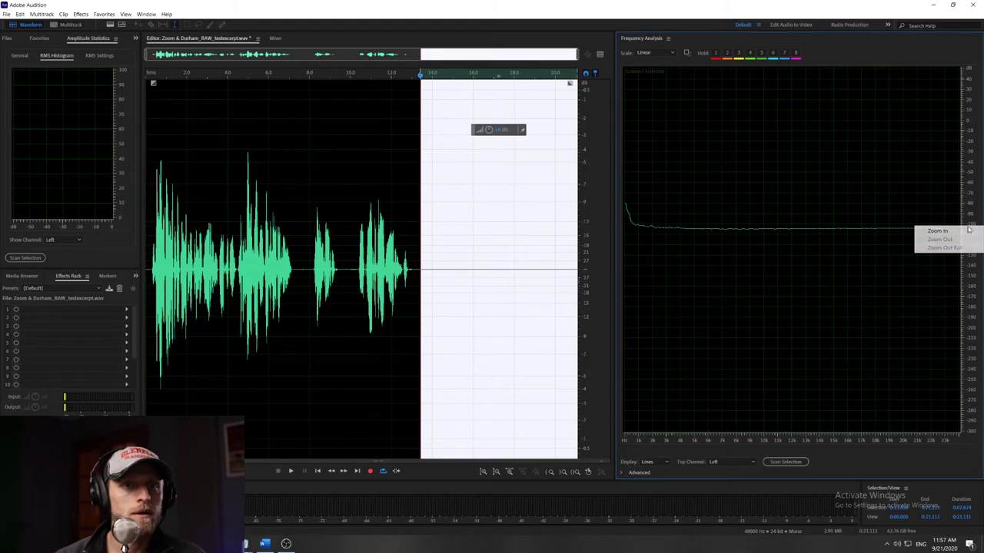
pyautogui.click(952, 232)
pyautogui.rightClick(967, 232)
pyautogui.click(953, 236)
pyautogui.rightClick(970, 236)
pyautogui.click(970, 239)
pyautogui.rightClick(970, 240)
pyautogui.click(972, 244)
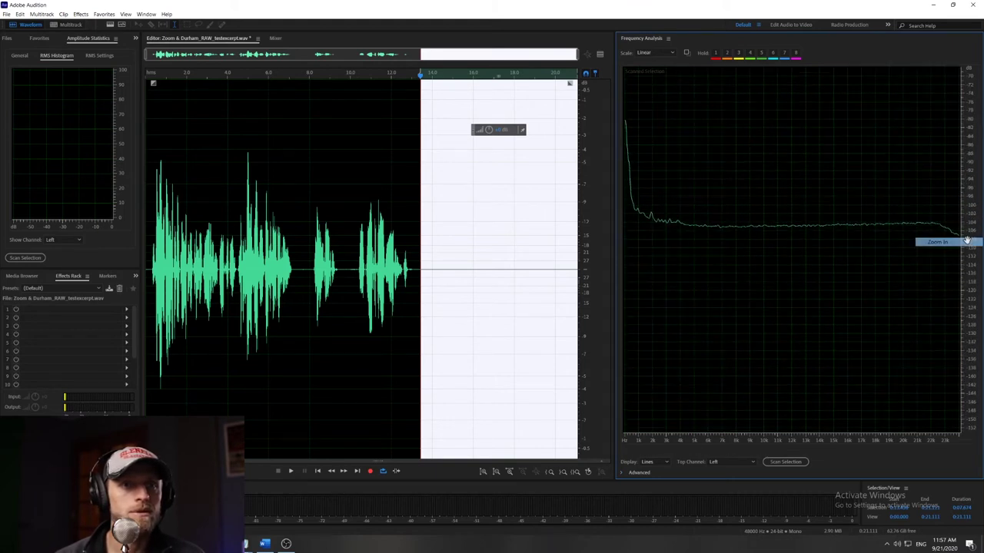
pyautogui.rightClick(970, 228)
pyautogui.click(960, 230)
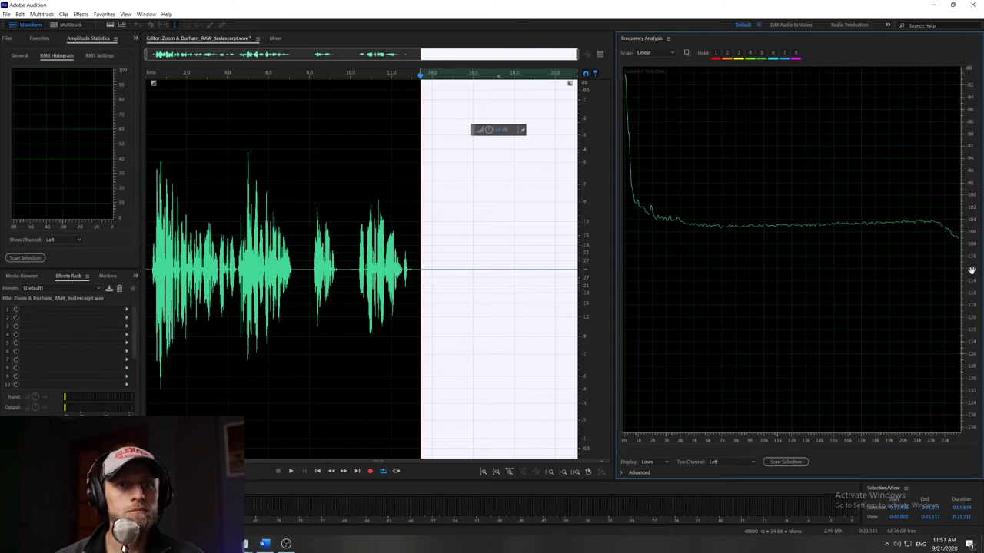
pyautogui.rightClick(967, 249)
pyautogui.click(970, 255)
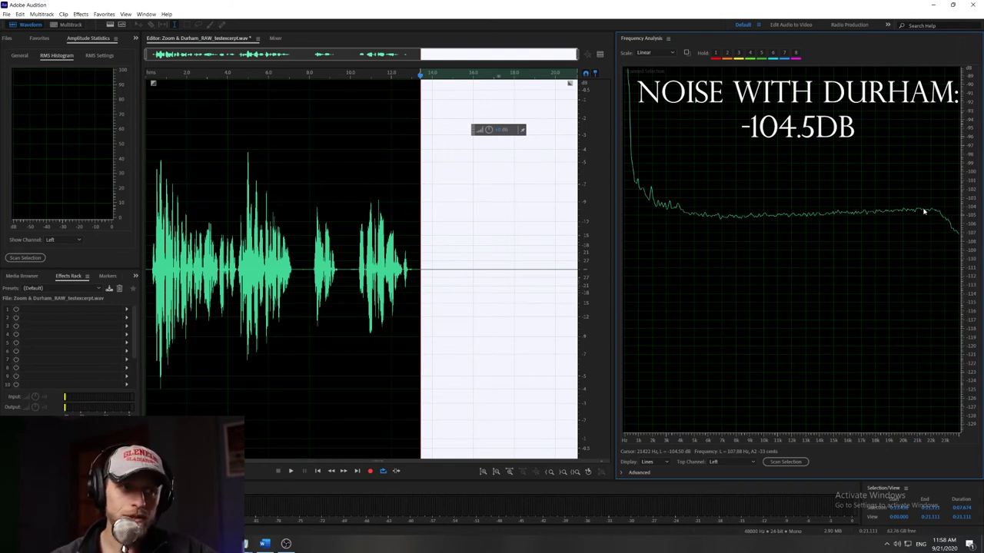
# Clear the selection, switch to Zoom Without Durham_RAW_testexcerpt.wav, and listen to it from the start
pyautogui.click(528, 288)
pyautogui.click(260, 39)
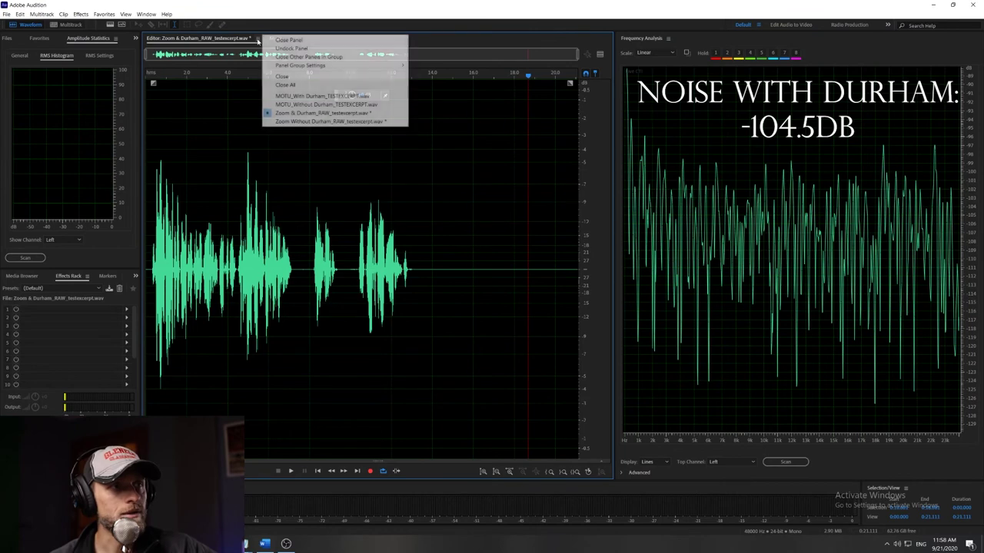
pyautogui.click(314, 123)
pyautogui.click(285, 320)
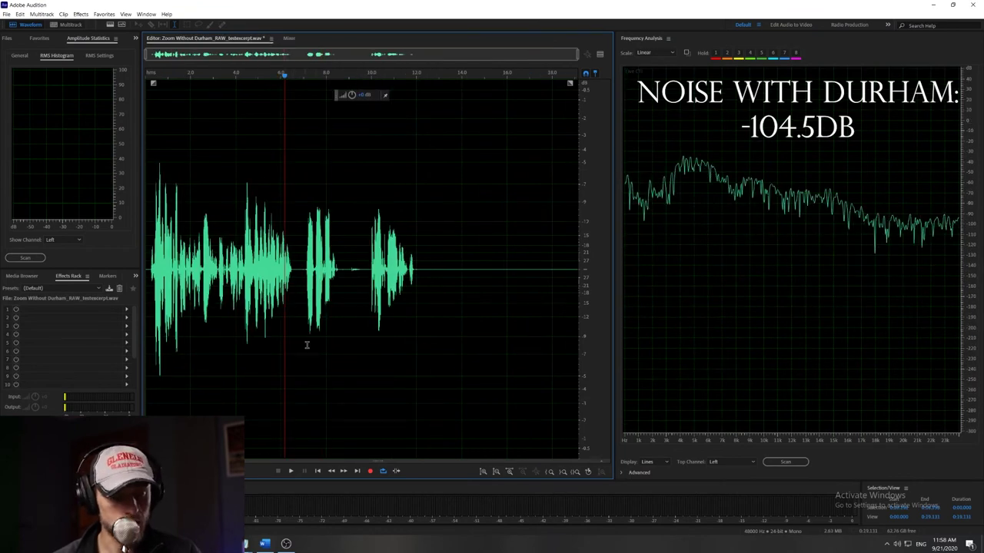
pyautogui.click(318, 471)
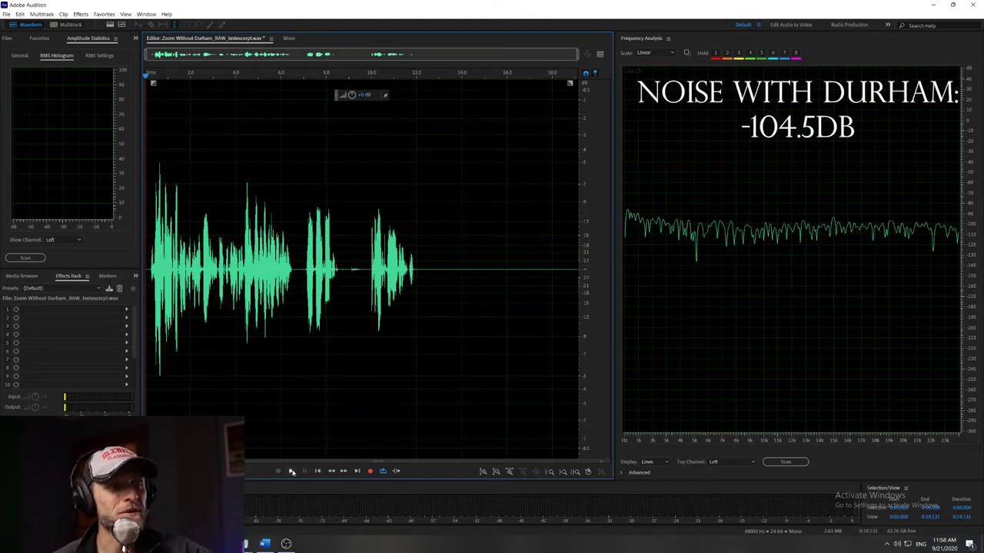
pyautogui.click(291, 471)
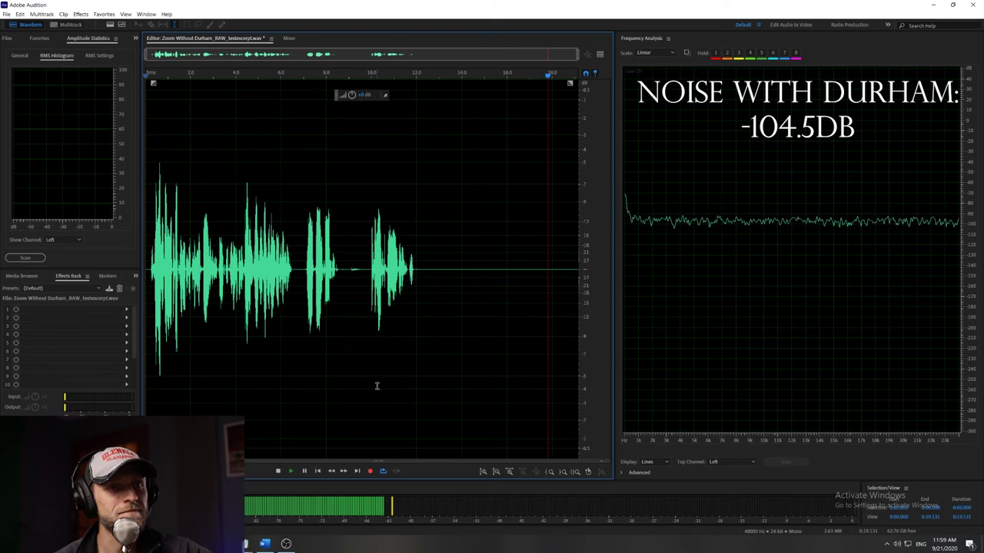
pyautogui.click(278, 471)
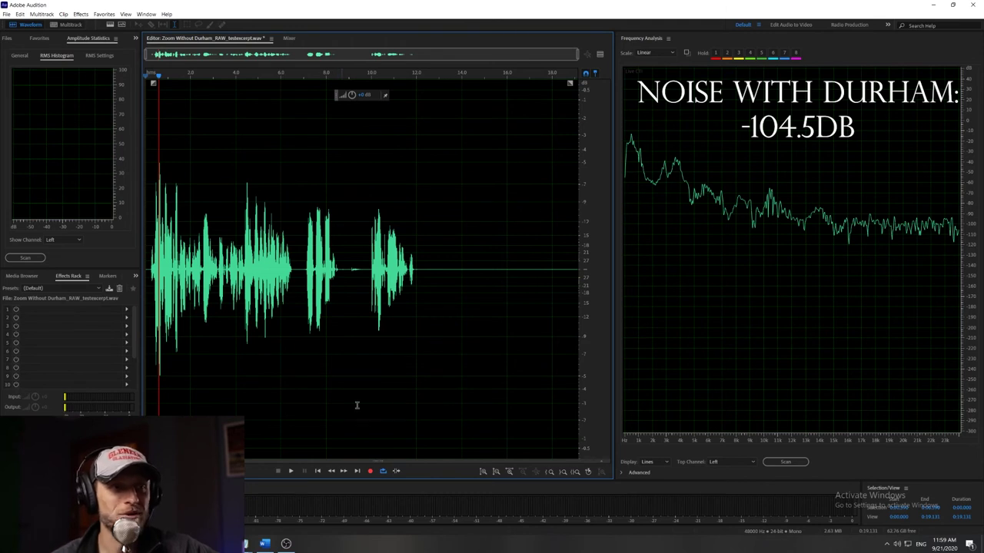
# Scan the silent tail from about 12.3 s to 19 s and magnify the decibel scale around -100 dB to examine its noise floor
pyautogui.moveTo(423, 285); pyautogui.dragTo(575, 304)
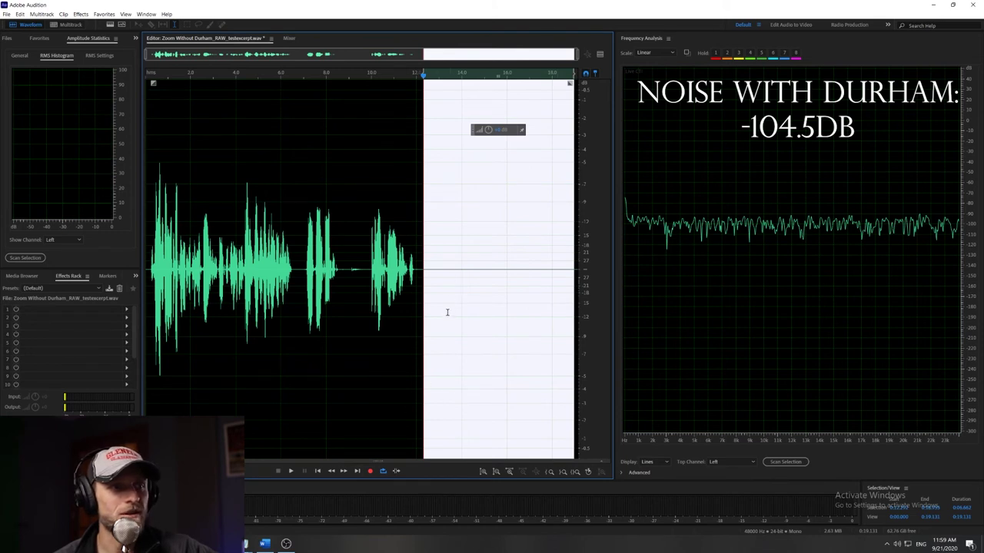
pyautogui.click(784, 462)
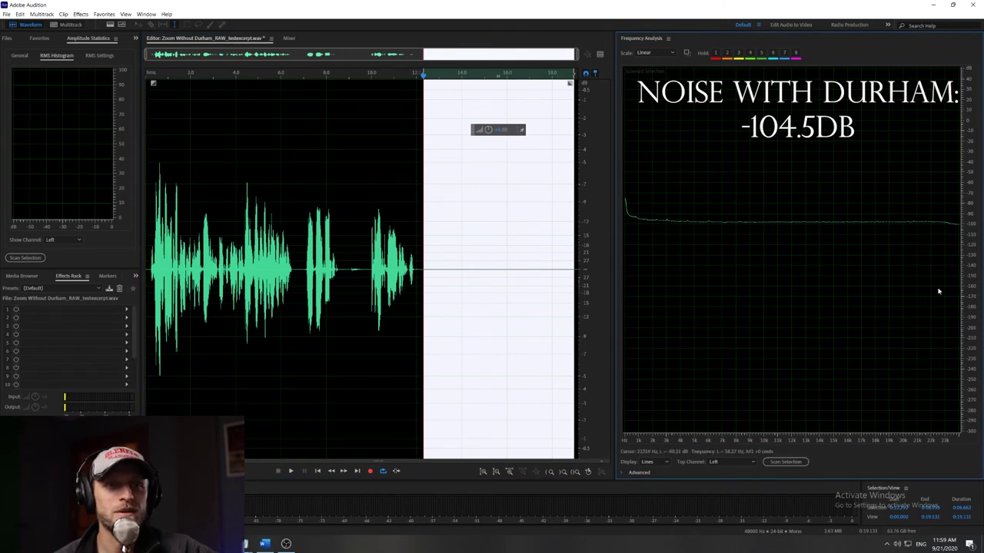
pyautogui.rightClick(967, 240)
pyautogui.click(963, 241)
pyautogui.rightClick(967, 243)
pyautogui.click(967, 246)
pyautogui.rightClick(966, 244)
pyautogui.click(966, 248)
pyautogui.rightClick(965, 244)
pyautogui.click(965, 248)
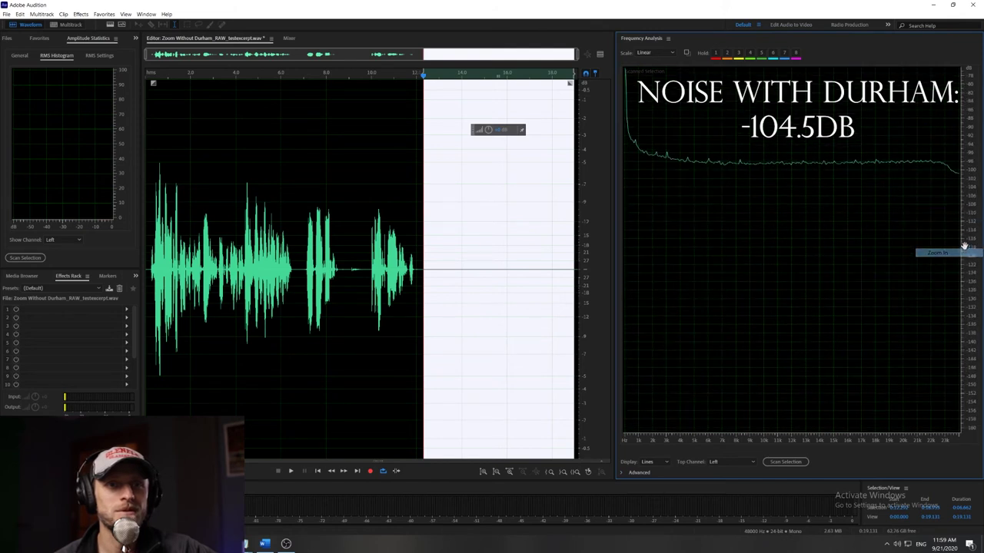
pyautogui.rightClick(969, 291)
pyautogui.click(970, 293)
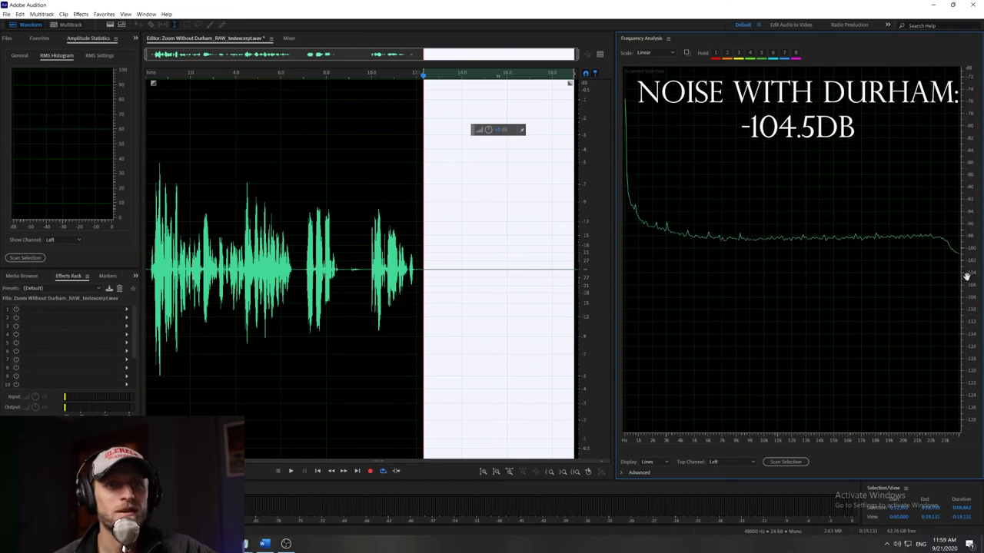